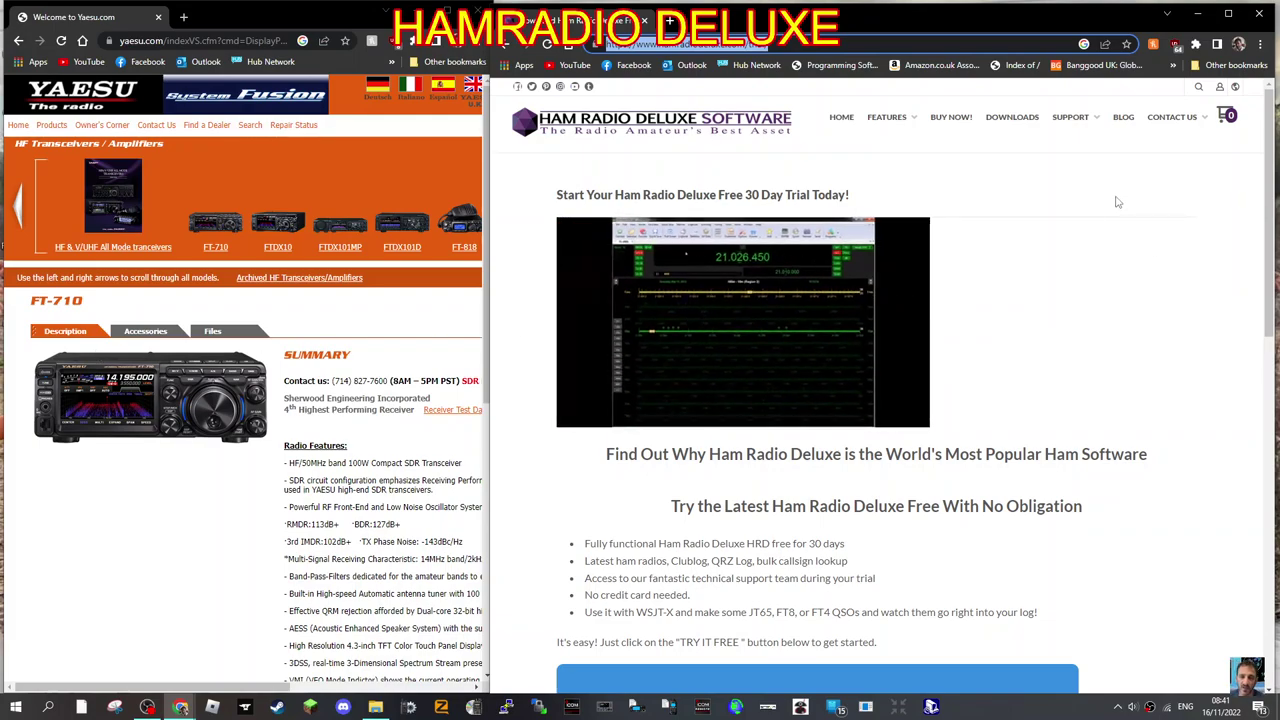
Reload the Ham Radio Deluxe free 30-day trial page
{"action": "key", "text": "Return"}
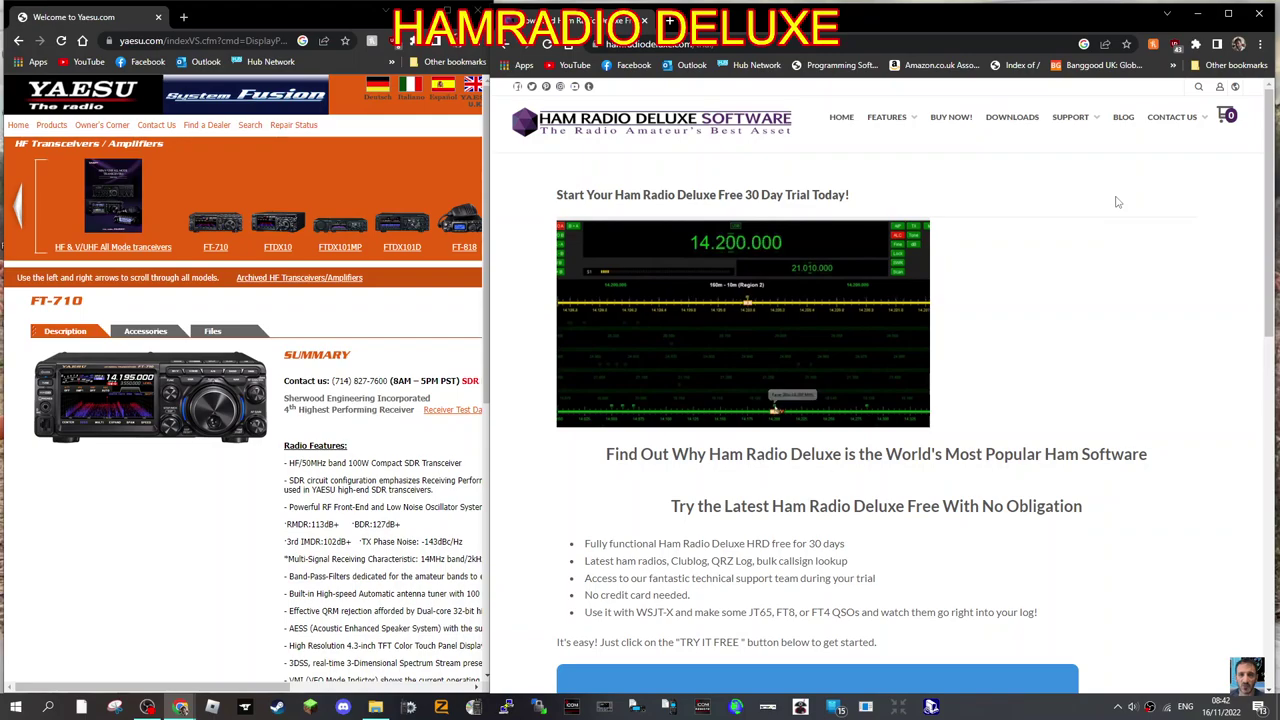
Maximize the Ham Radio Deluxe trial window, restore it, then maximize it again
{"action": "left_click", "coordinate": [1232, 17]}
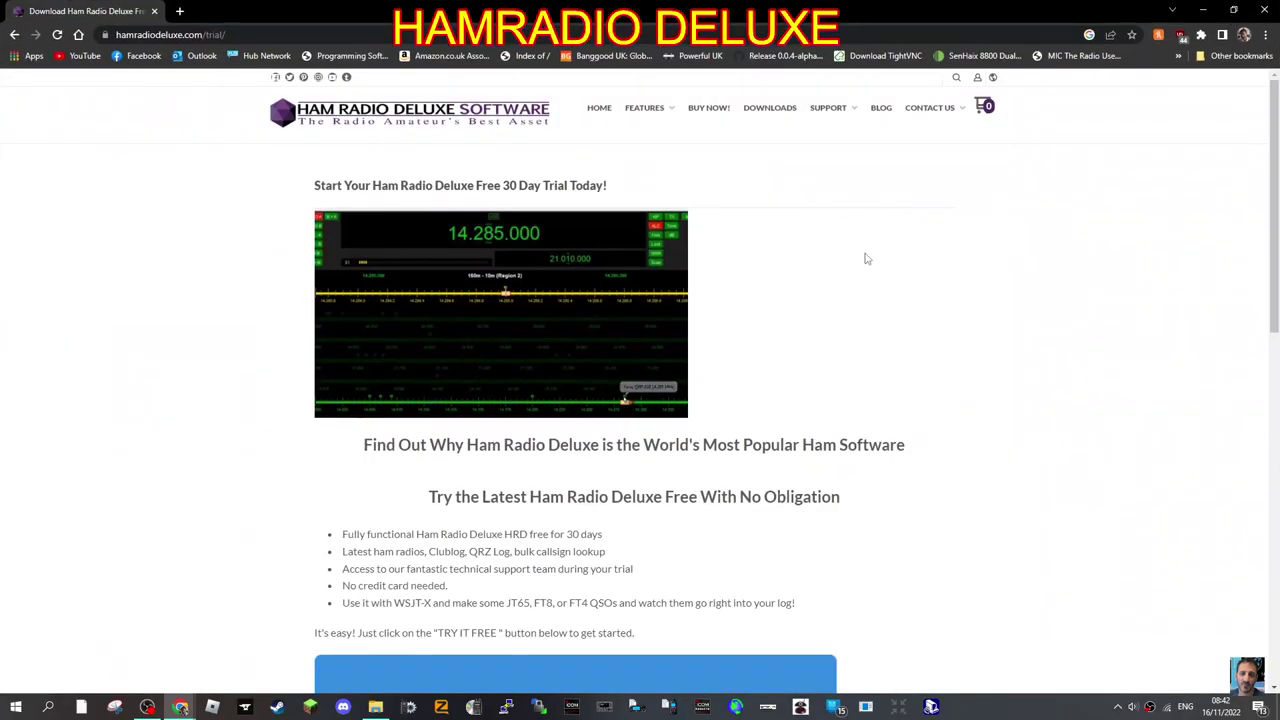
{"action": "scroll", "coordinate": [930, 322], "scroll_direction": "down", "scroll_amount": 3}
{"action": "scroll", "coordinate": [930, 322], "scroll_direction": "up", "scroll_amount": 3}
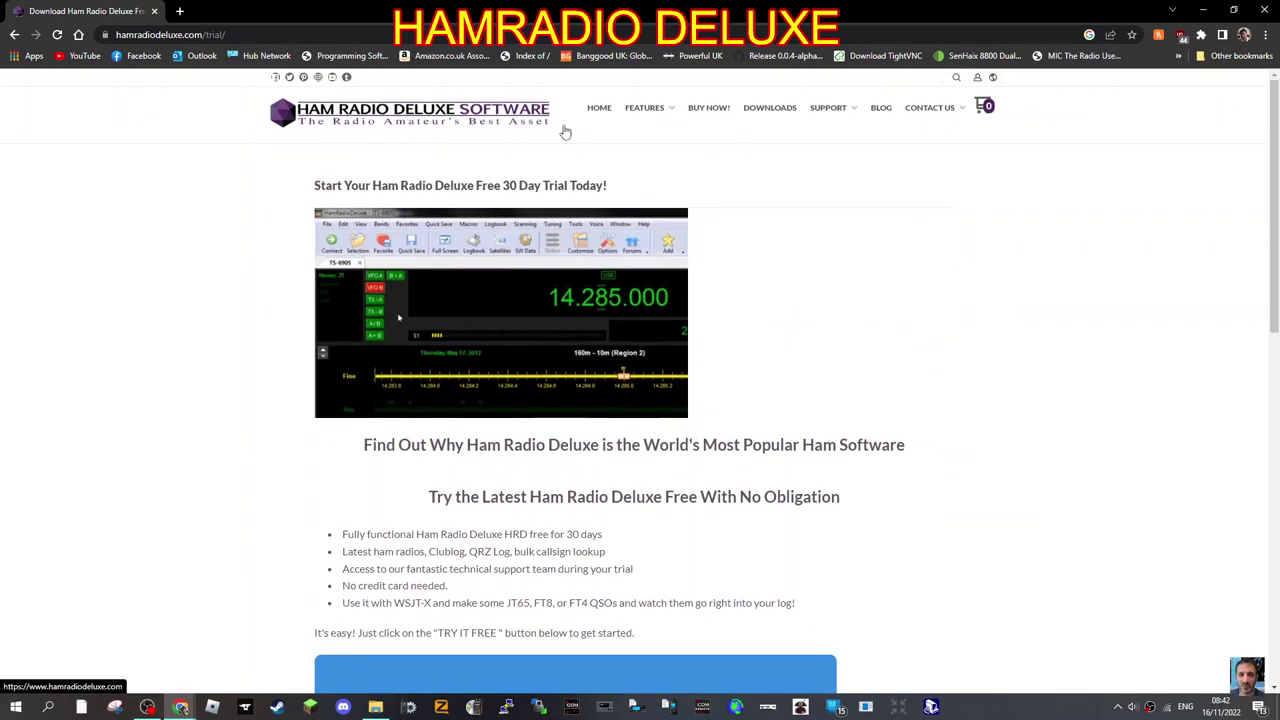
{"action": "scroll", "coordinate": [805, 230], "scroll_direction": "down", "scroll_amount": 3}
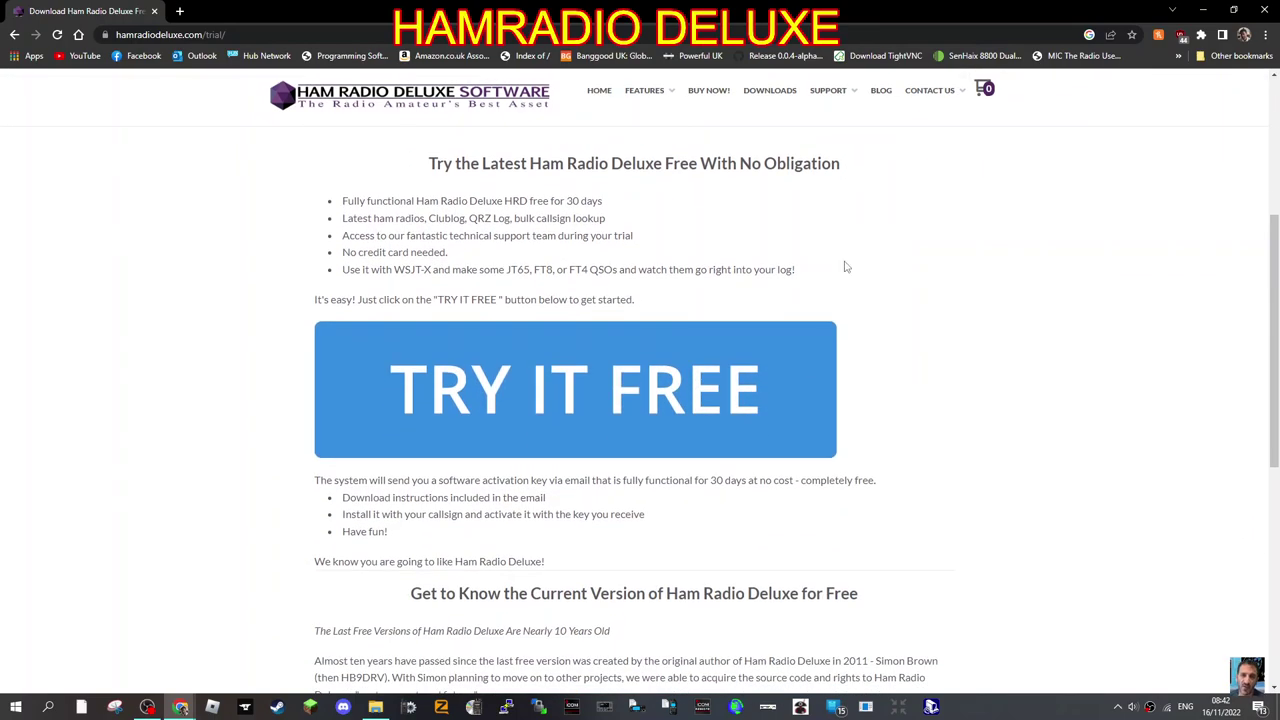
{"action": "scroll", "coordinate": [845, 267], "scroll_direction": "up", "scroll_amount": 3}
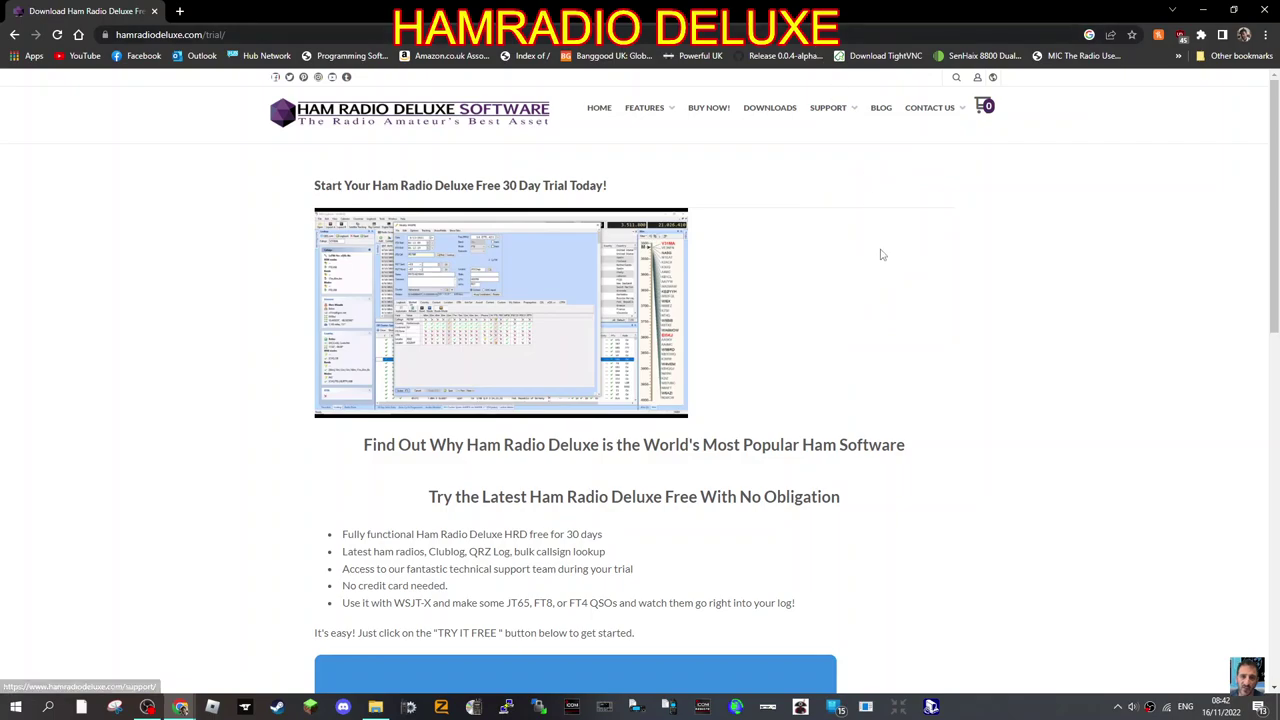
{"action": "mouse_move", "coordinate": [929, 90]}
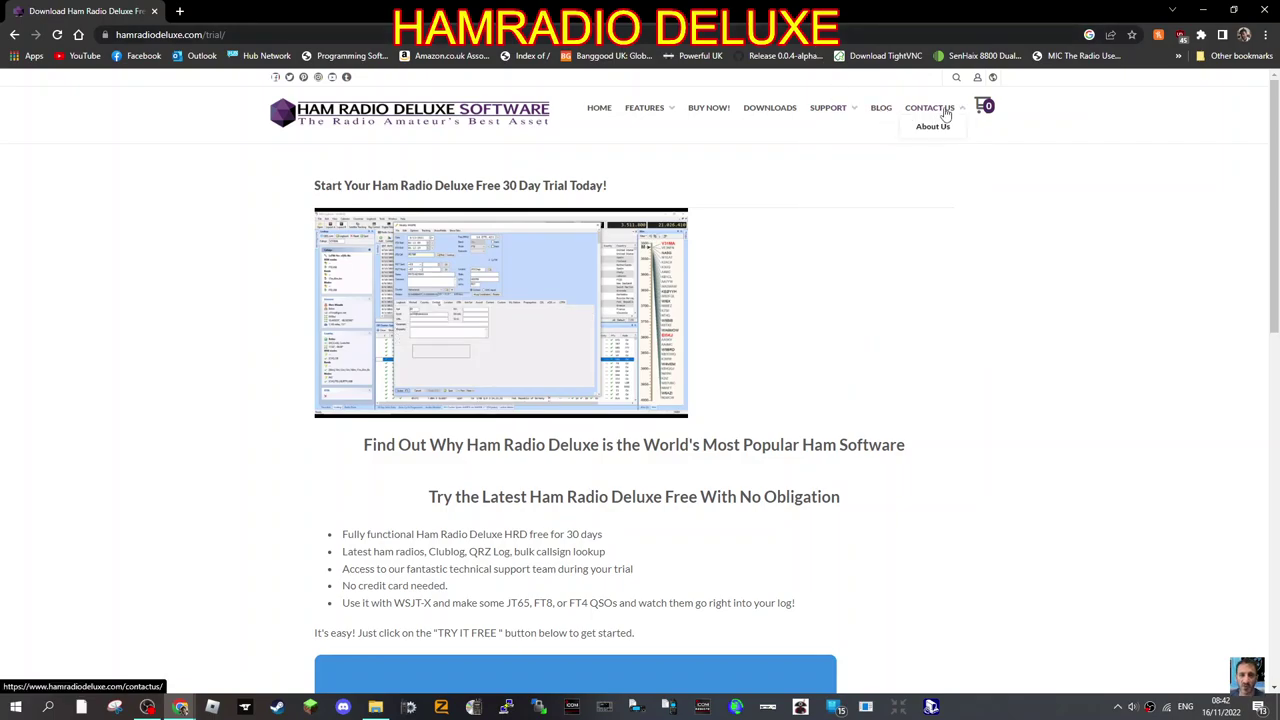
{"action": "scroll", "coordinate": [837, 351], "scroll_direction": "down", "scroll_amount": 1}
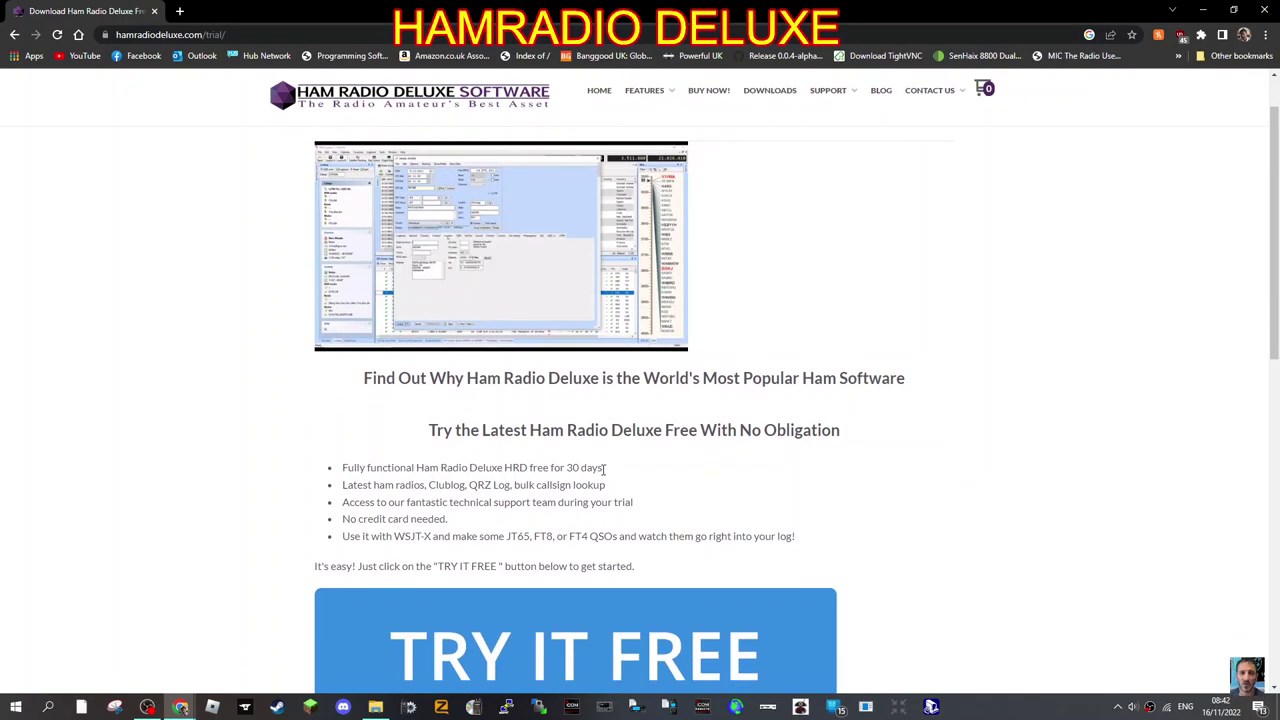
{"action": "scroll", "coordinate": [604, 468], "scroll_direction": "down", "scroll_amount": 3}
{"action": "scroll", "coordinate": [851, 457], "scroll_direction": "down", "scroll_amount": 3}
{"action": "scroll", "coordinate": [855, 455], "scroll_direction": "up", "scroll_amount": 5}
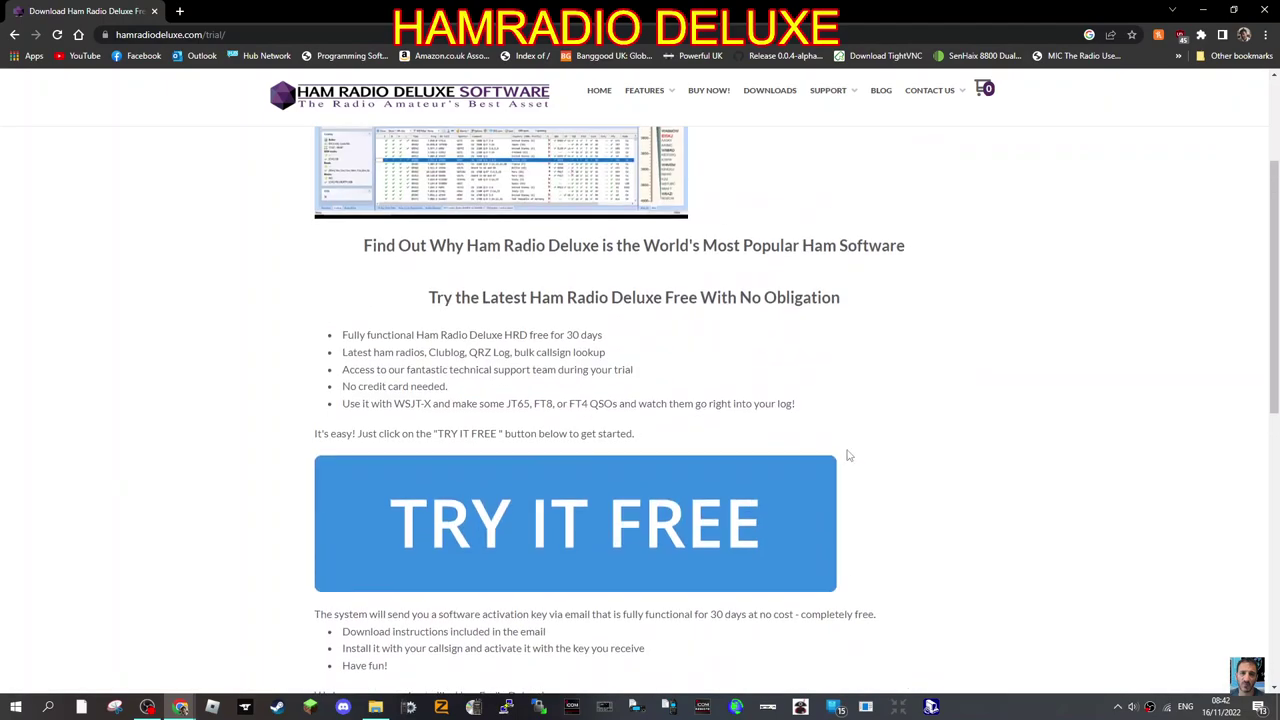
{"action": "scroll", "coordinate": [846, 451], "scroll_direction": "up", "scroll_amount": 2}
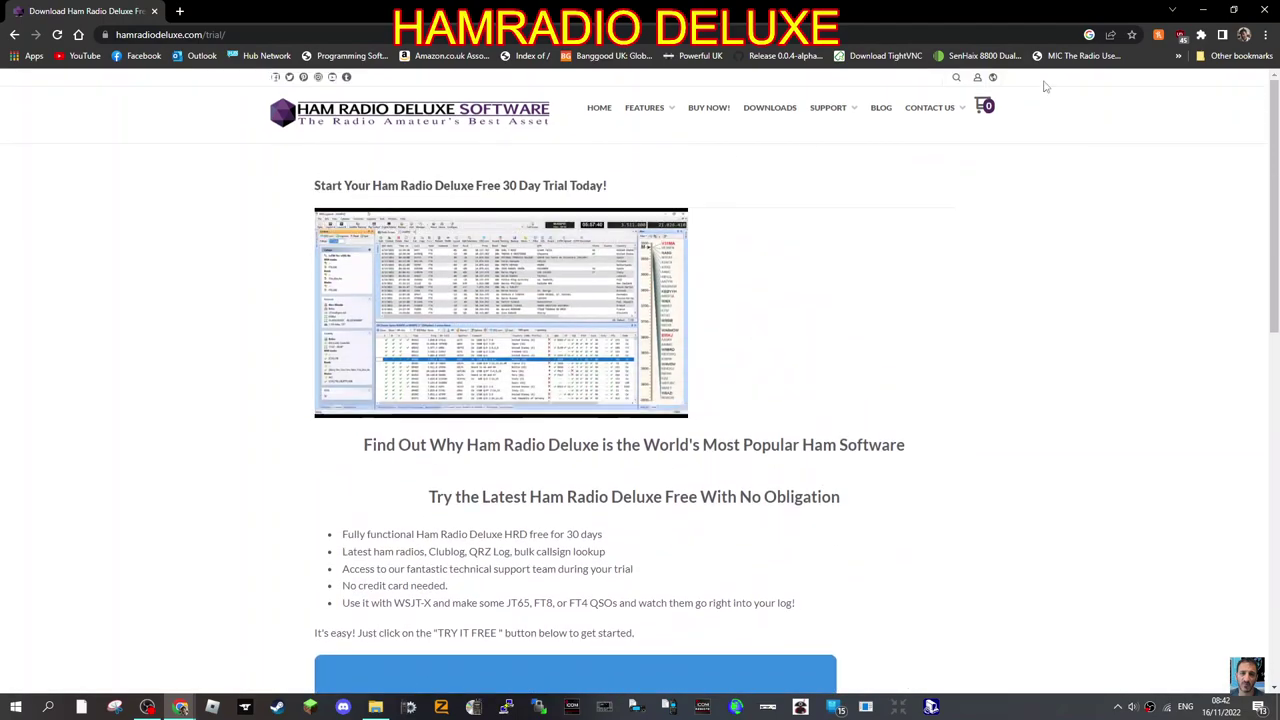
{"action": "left_click", "coordinate": [1234, 11]}
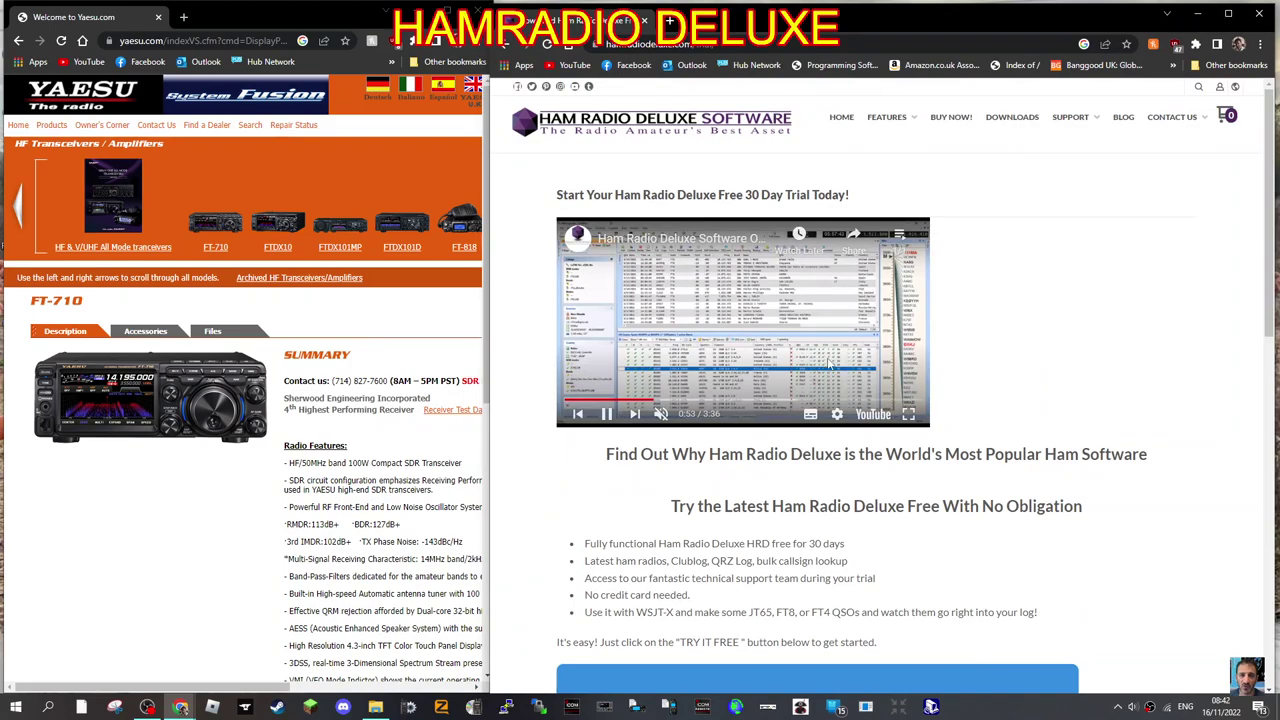
{"action": "scroll", "coordinate": [828, 365], "scroll_direction": "down", "scroll_amount": 3}
{"action": "scroll", "coordinate": [827, 364], "scroll_direction": "down", "scroll_amount": 1}
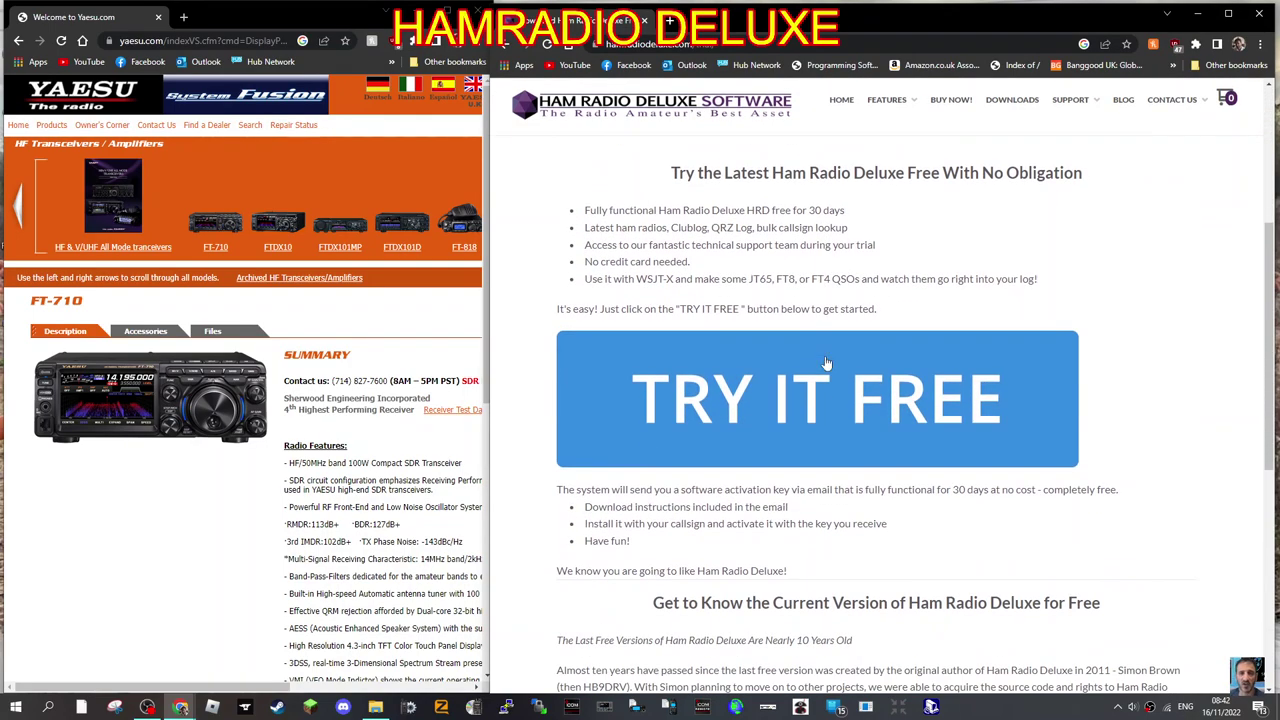
{"action": "scroll", "coordinate": [827, 364], "scroll_direction": "down", "scroll_amount": 1}
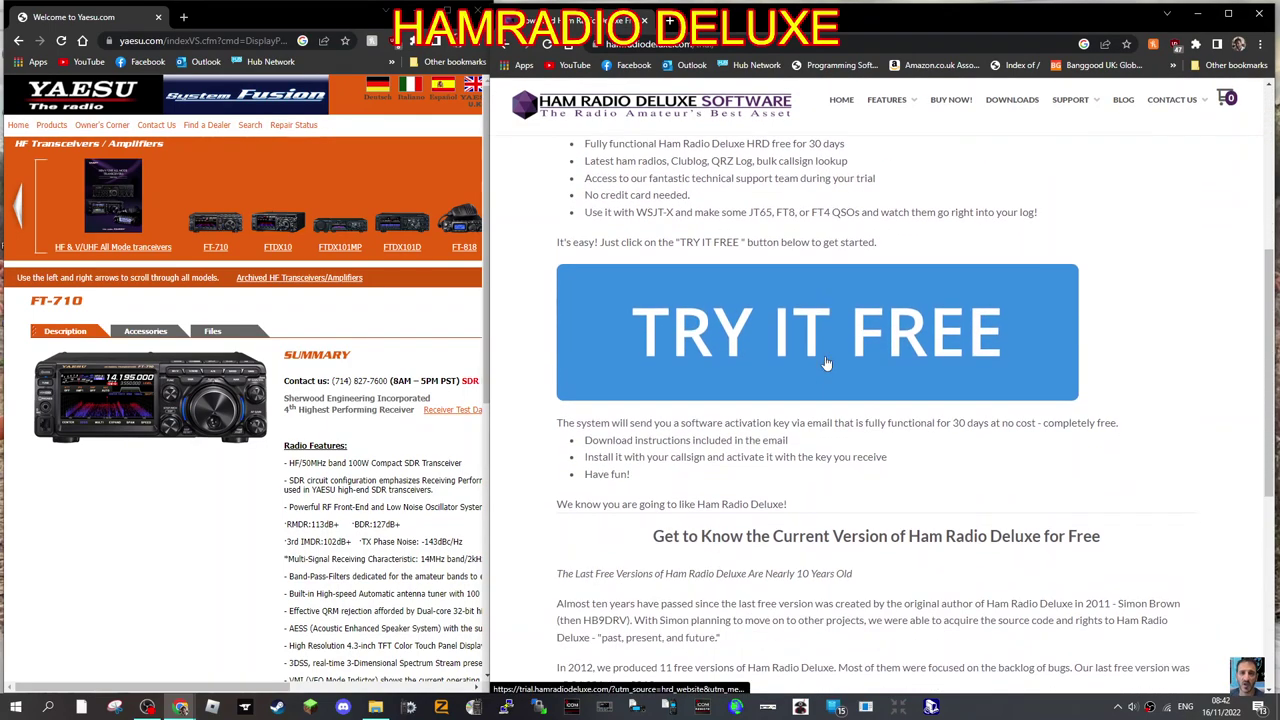
{"action": "left_click", "coordinate": [1229, 14]}
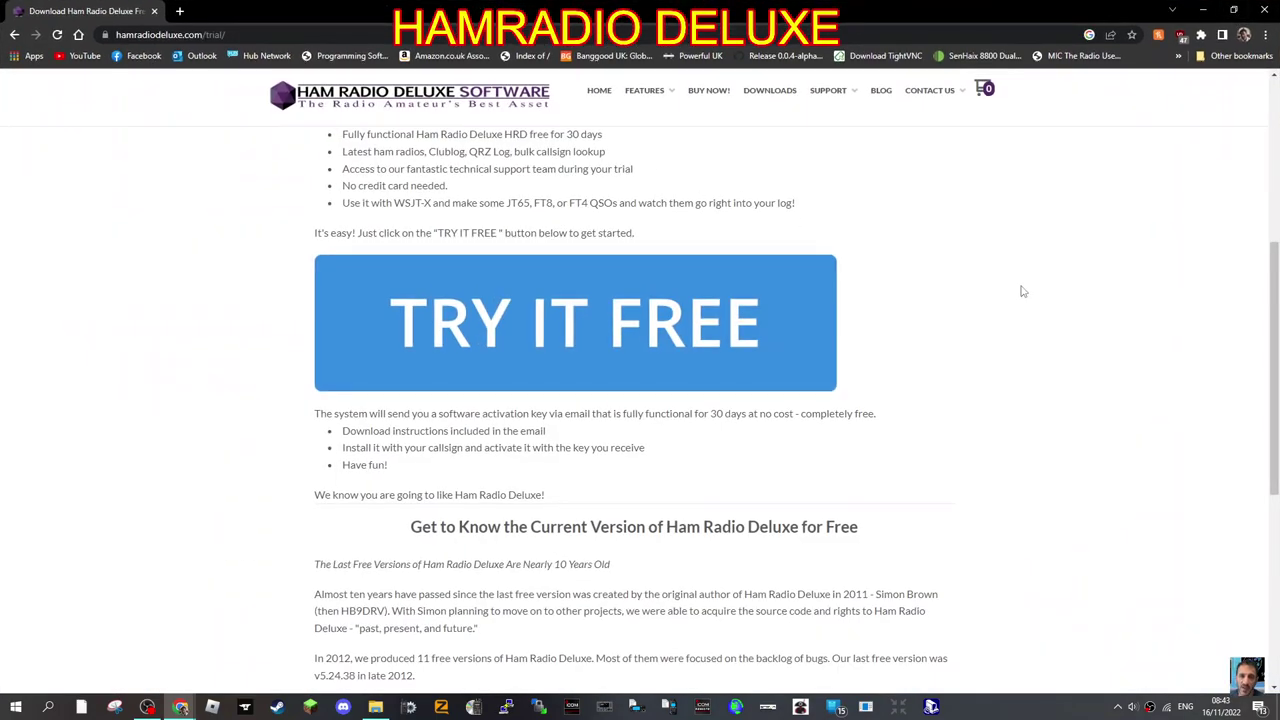
{"action": "scroll", "coordinate": [1022, 291], "scroll_direction": "up", "scroll_amount": 4}
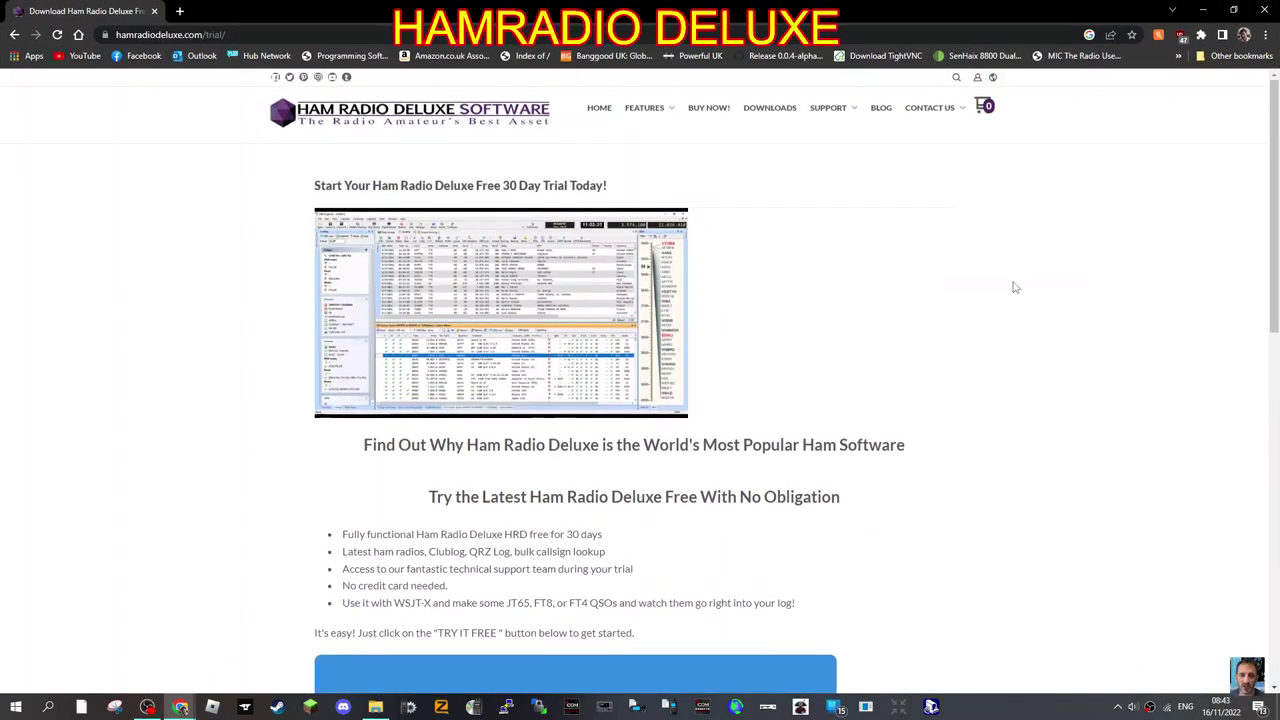
{"action": "scroll", "coordinate": [1013, 287], "scroll_direction": "down", "scroll_amount": 2}
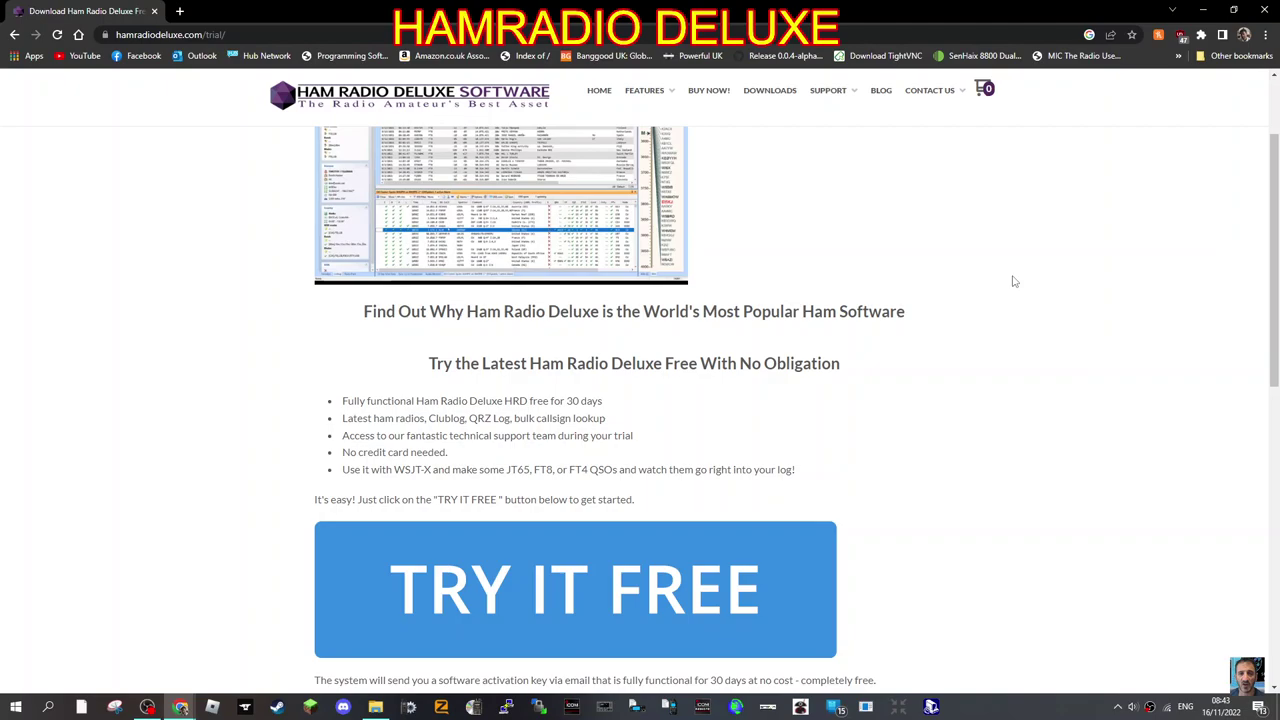